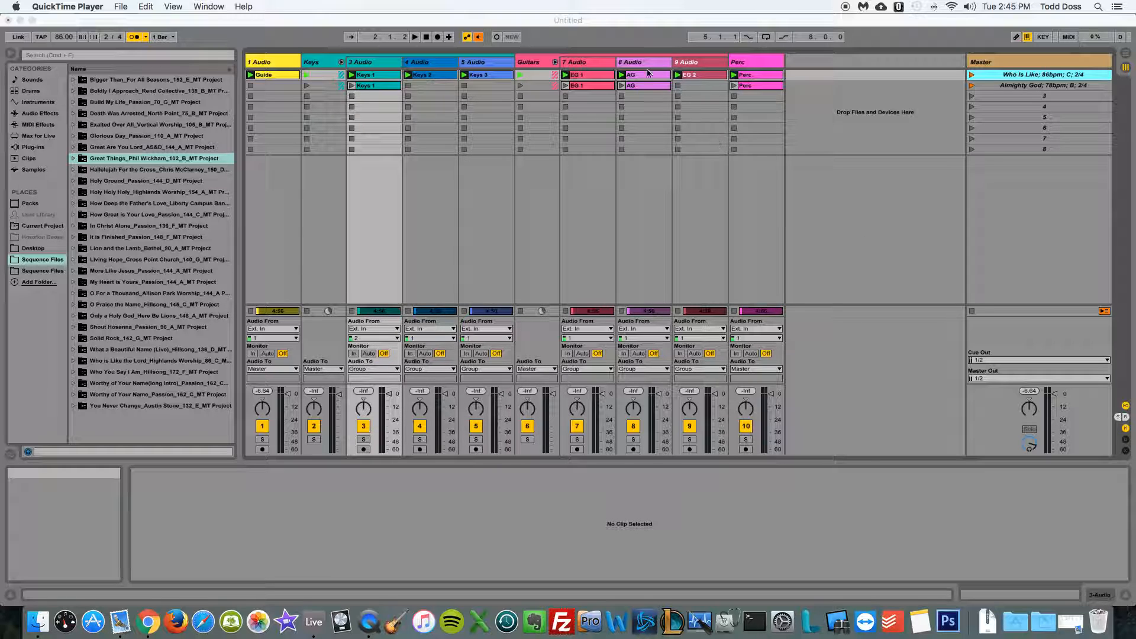
Set the Live Set's global tempo to 50 BPM
left_click(584, 23)
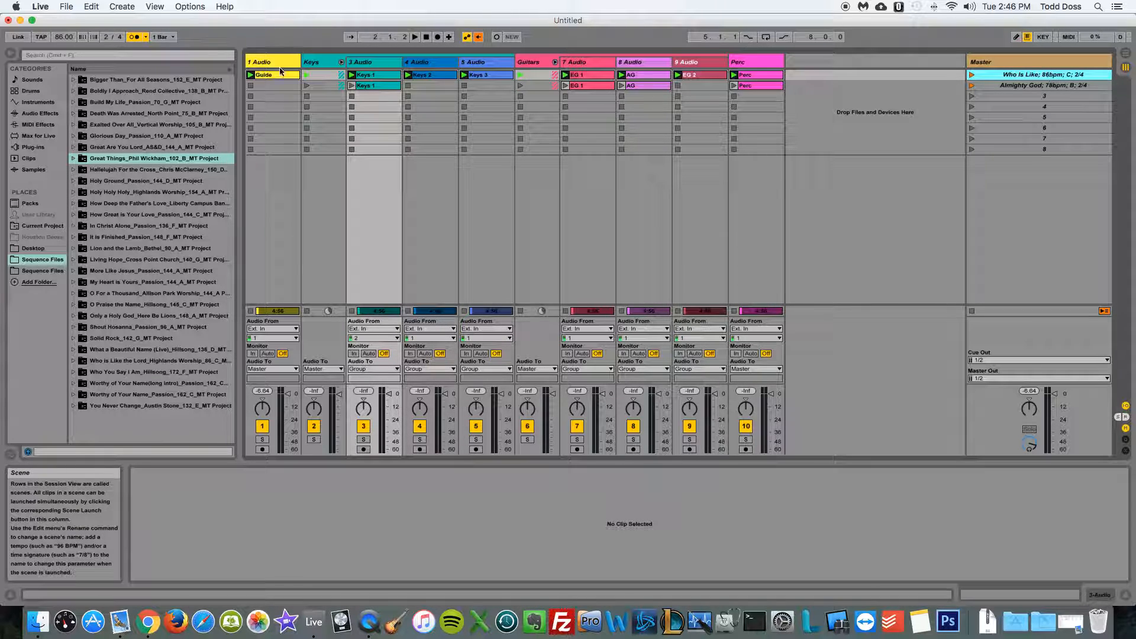
left_click(61, 39)
type("50")
key("Return")
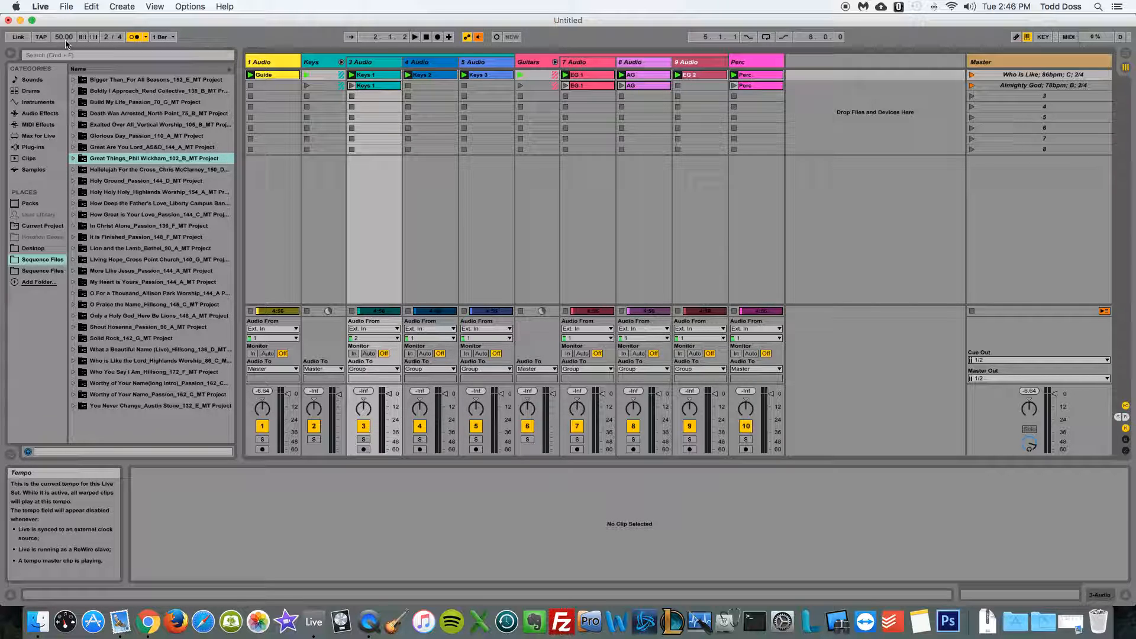
Launch the "Who Is Like; 86bpm; C; 2/4" scene so its tempo applies and stop playback
left_click(999, 77)
left_click(971, 76)
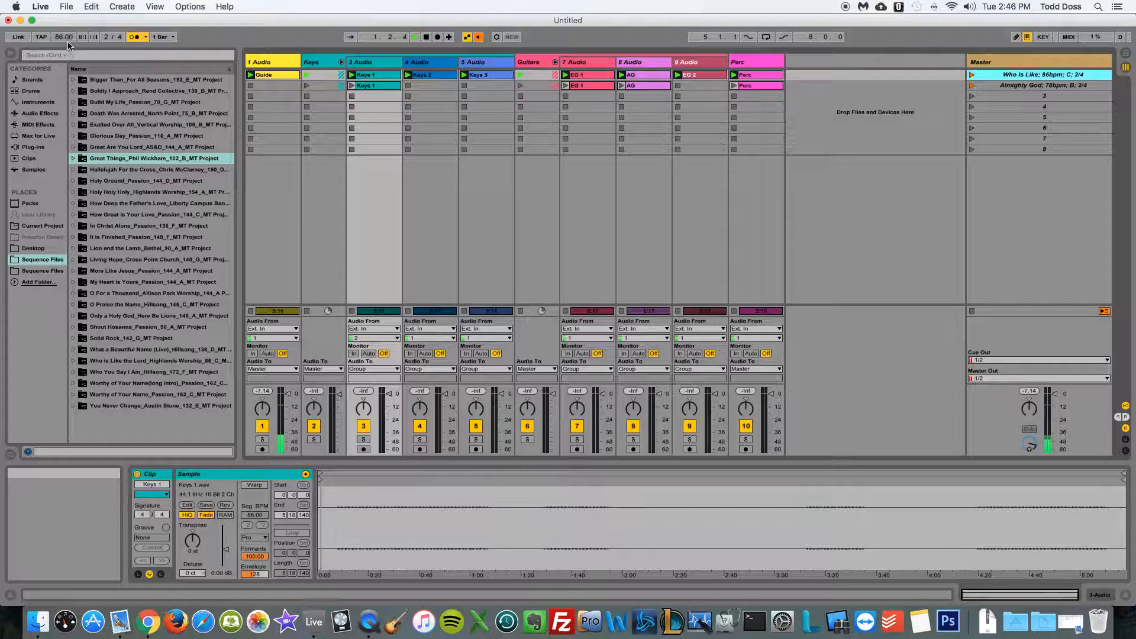
key("space")
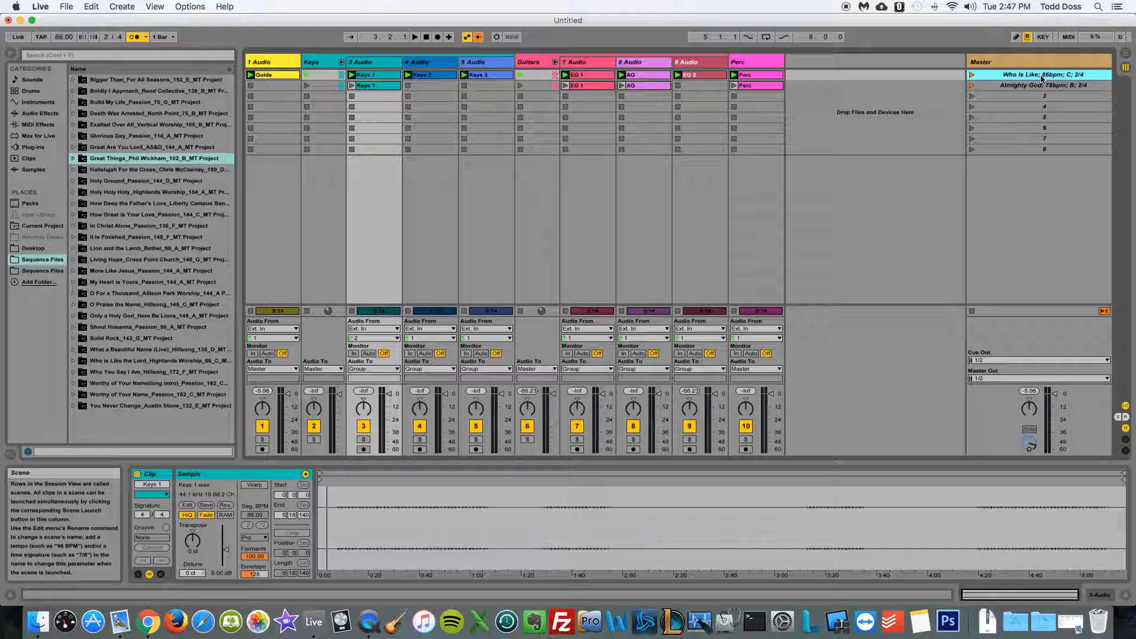
Inspect the sample properties of the Guide and Keys 1 clips in the first scene, then clear the selection
left_click(275, 76)
left_click(378, 77)
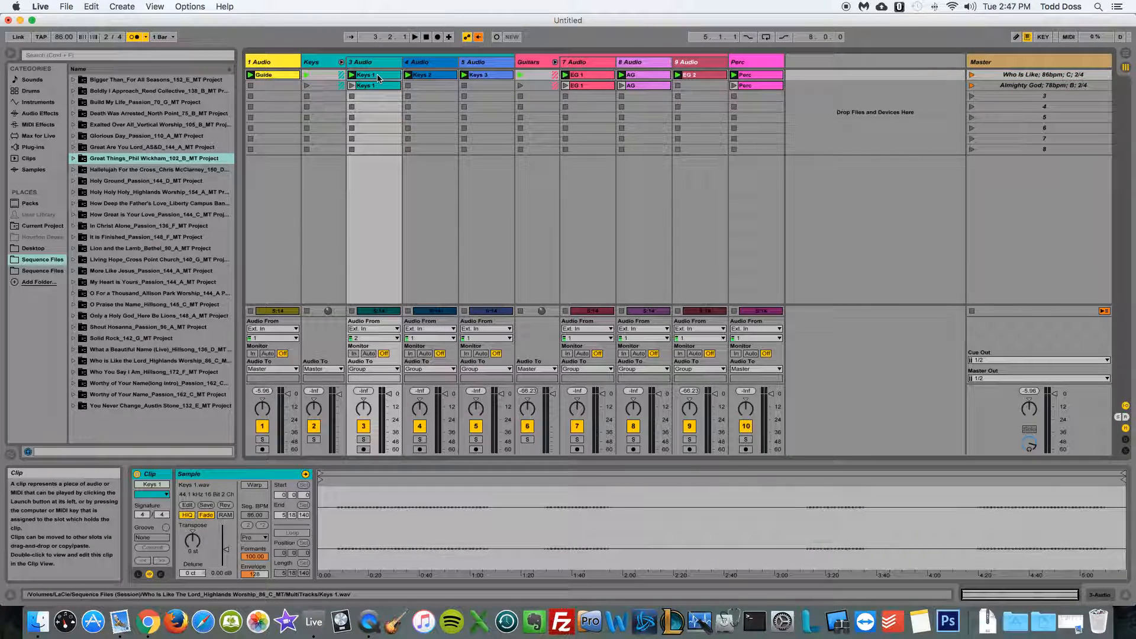
left_click(263, 76)
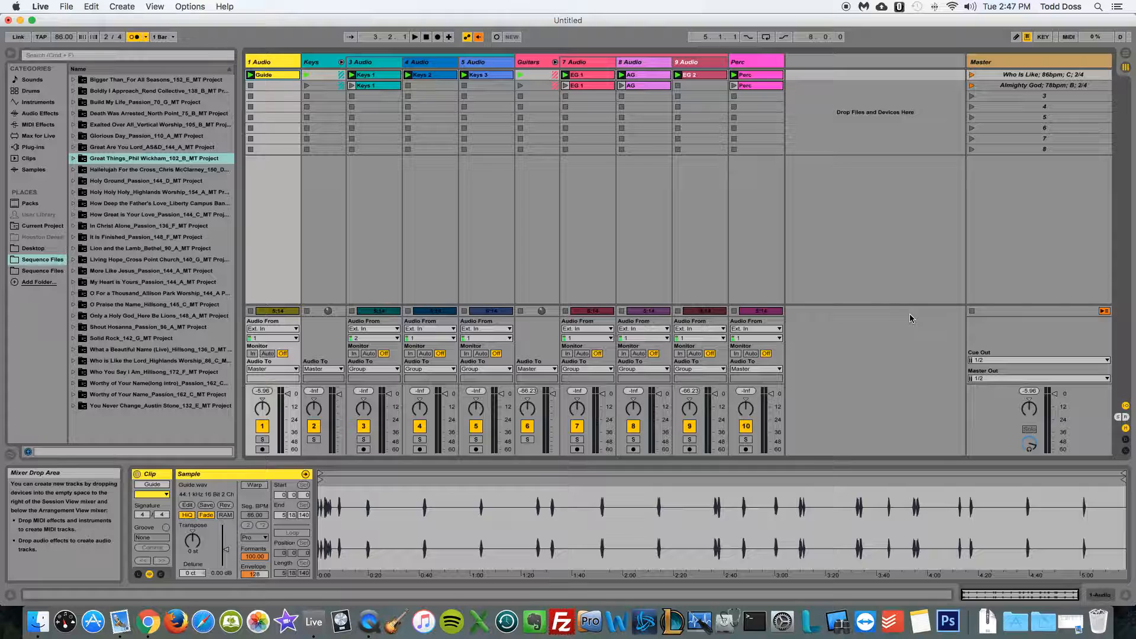
left_click(868, 254)
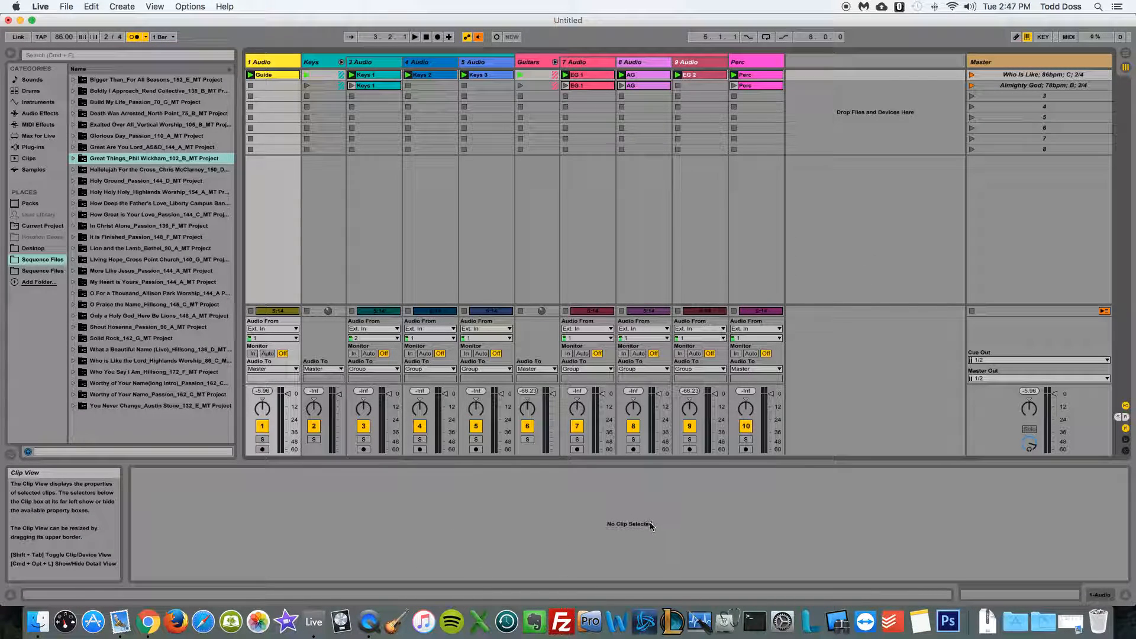
Enable Warp on all first-scene clips from Guide through Perc and set their warp mode to Complex Pro
left_click(271, 76)
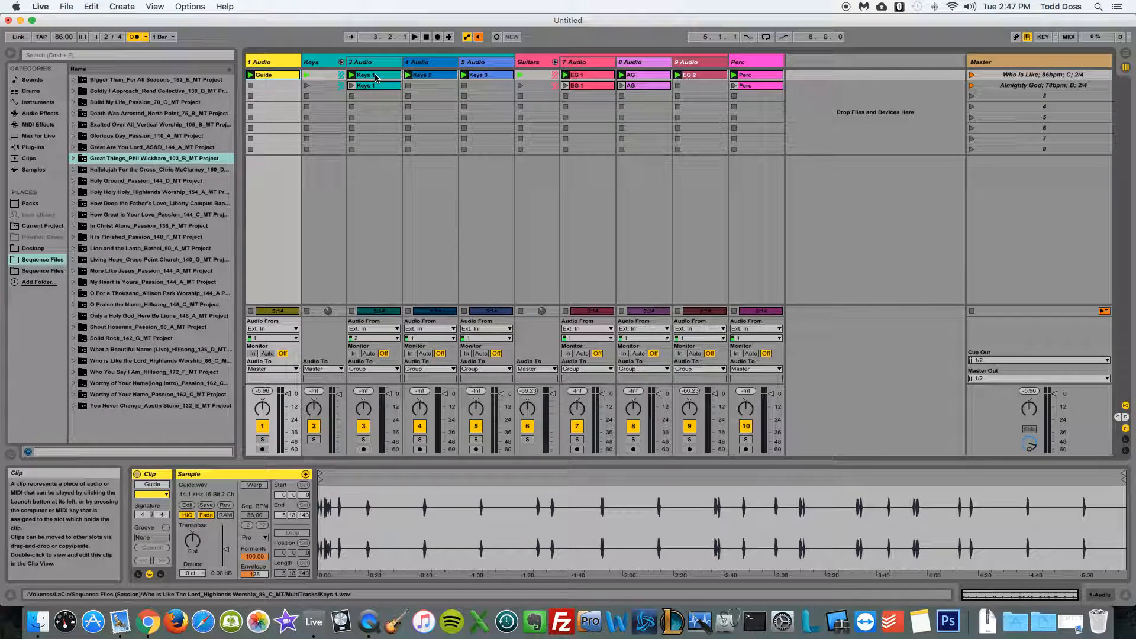
left_click_drag(376, 77, 743, 78)
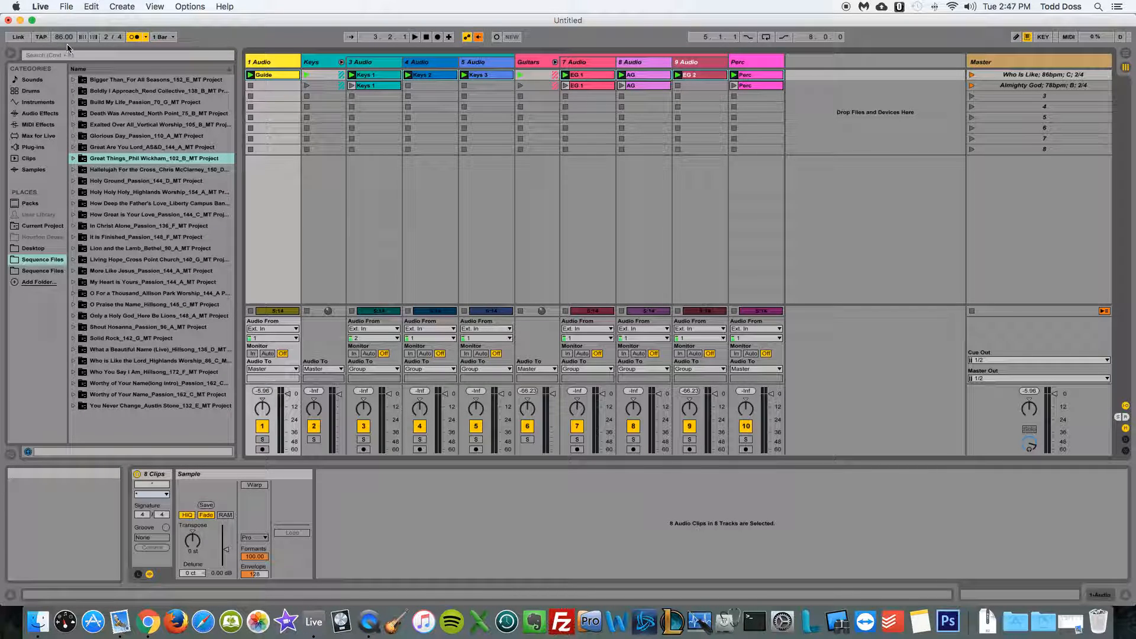
left_click(254, 486)
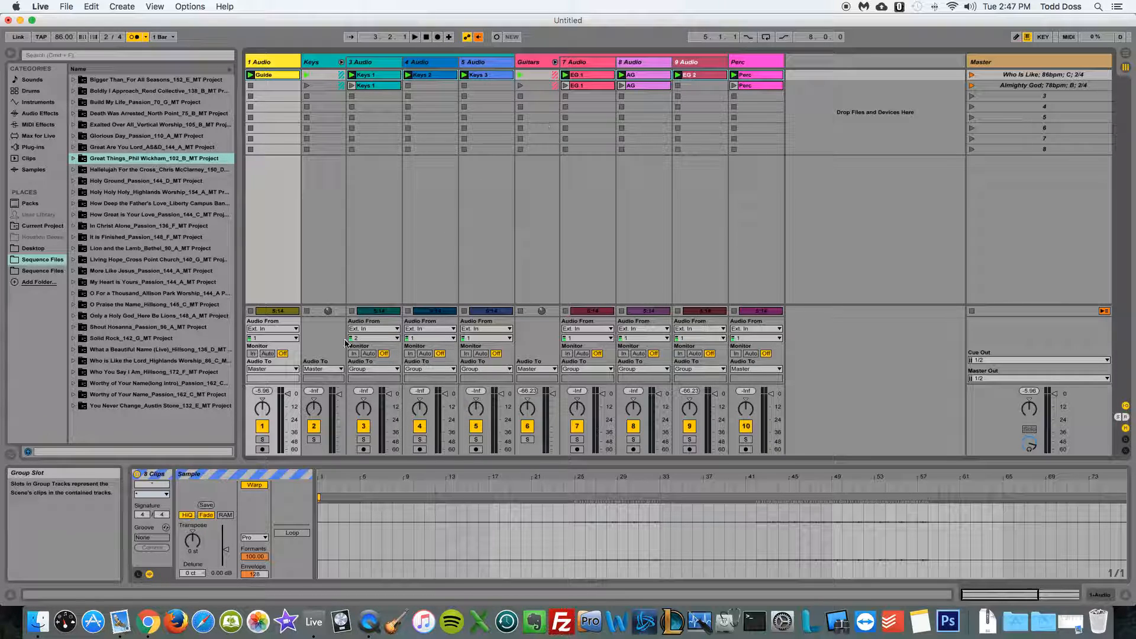
left_click(265, 539)
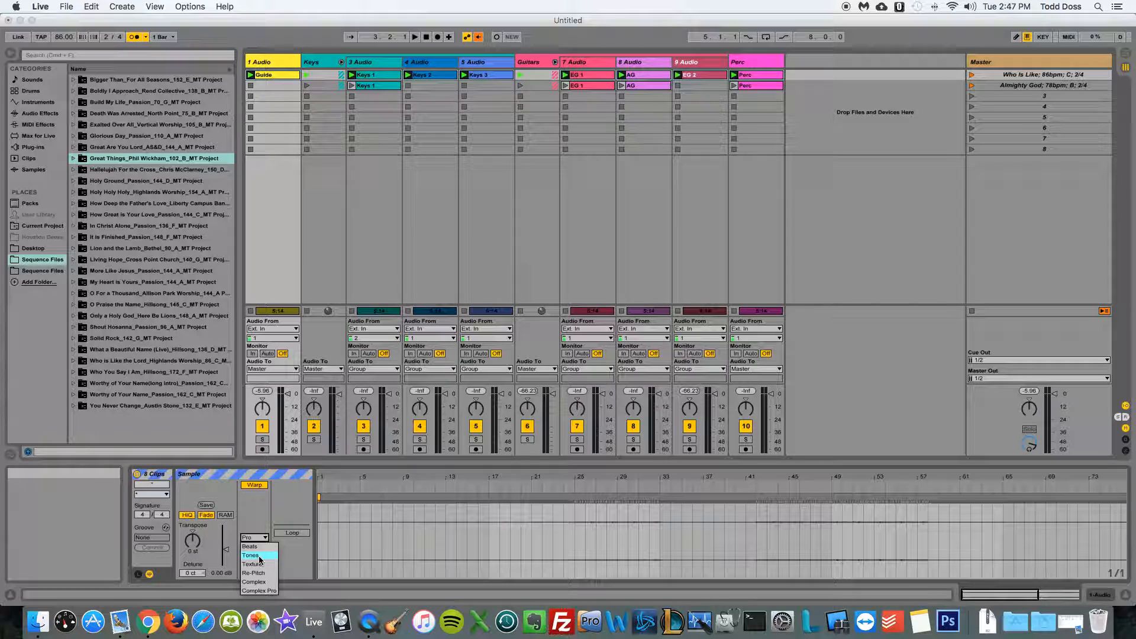
left_click(267, 590)
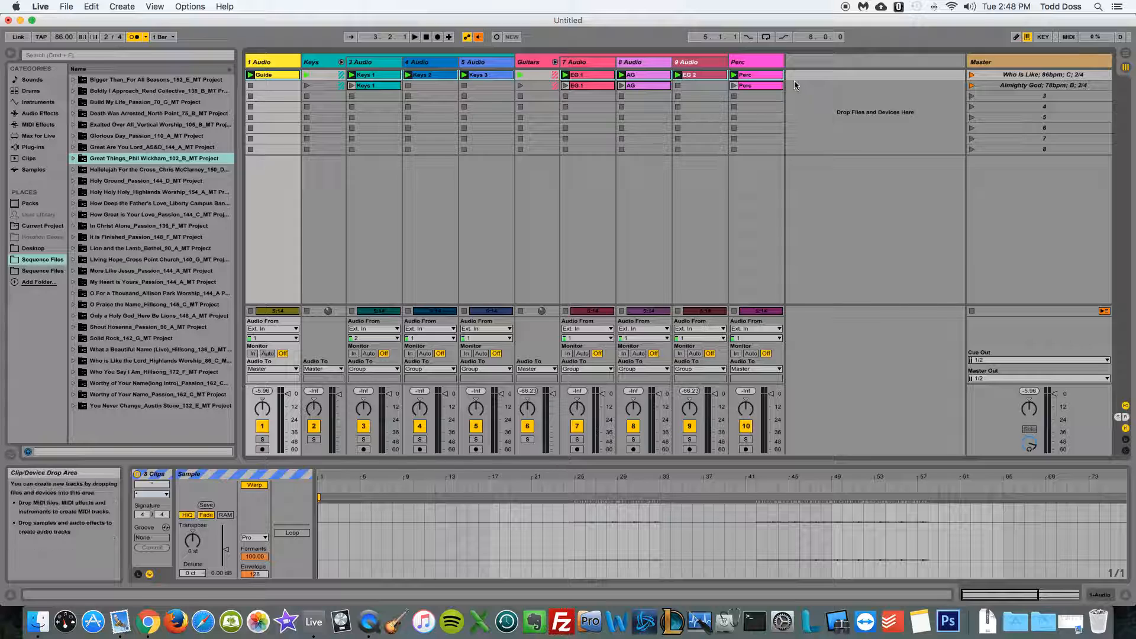
Examine the sample properties of the Perc clip in the first scene
left_click(751, 78)
left_click(809, 97)
left_click(757, 78)
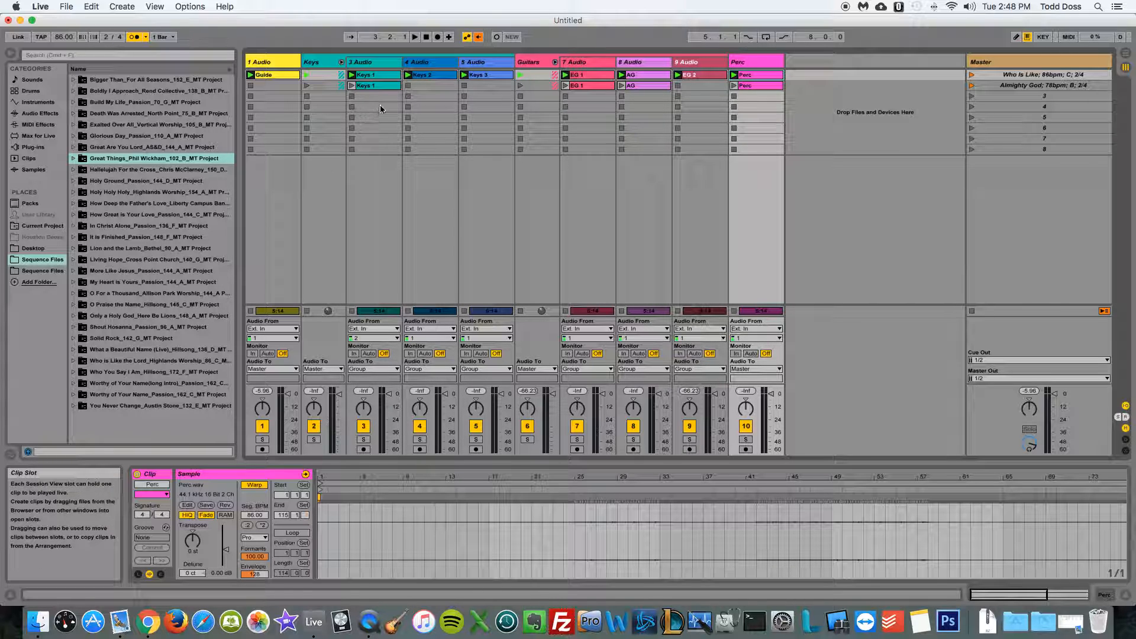
Set the transpose of the first scene's keys and guitar clips, Keys 1 through EG 2, to -3 st
left_click(367, 78)
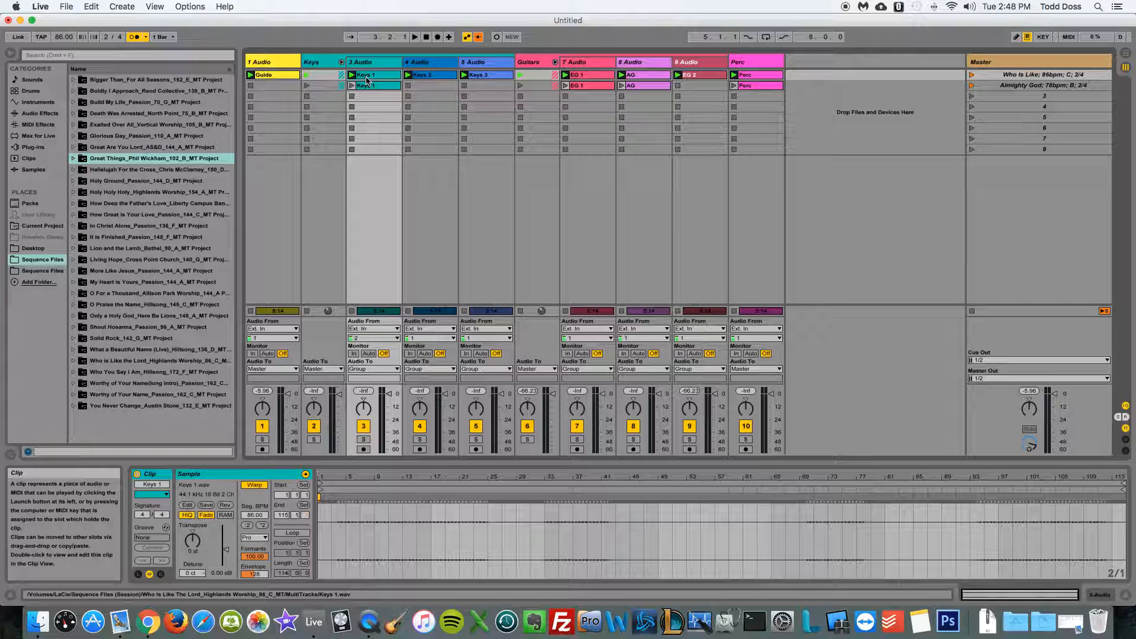
left_click(435, 76, "super")
left_click(494, 78, "super")
left_click(586, 76, "super")
left_click(637, 77, "super")
left_click(694, 77, "super")
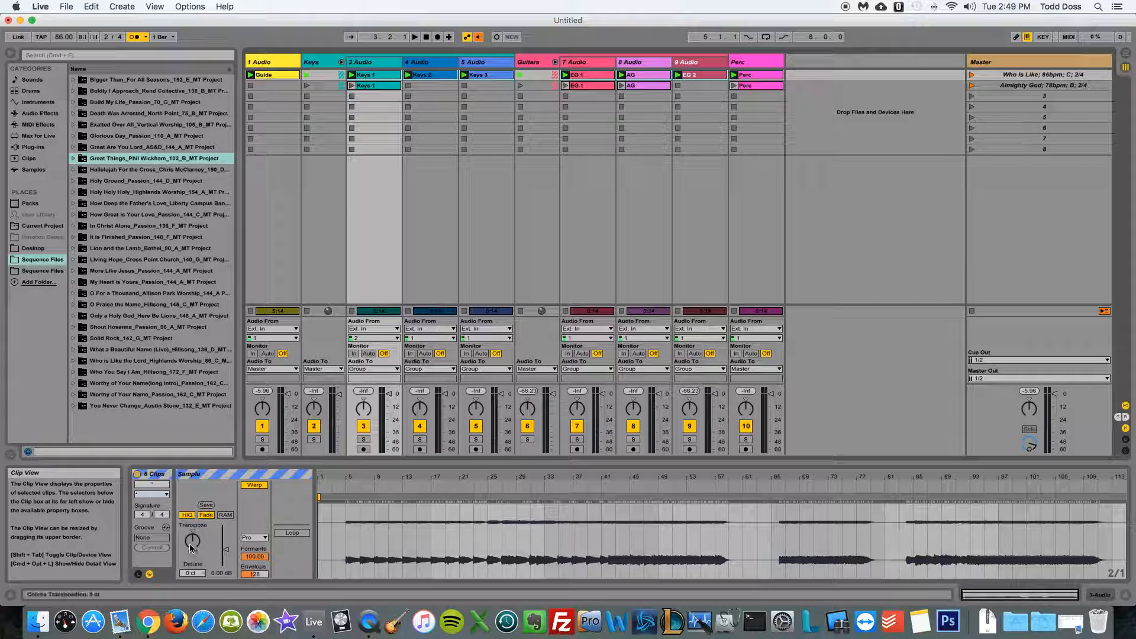
left_click_drag(193, 541, 193, 548)
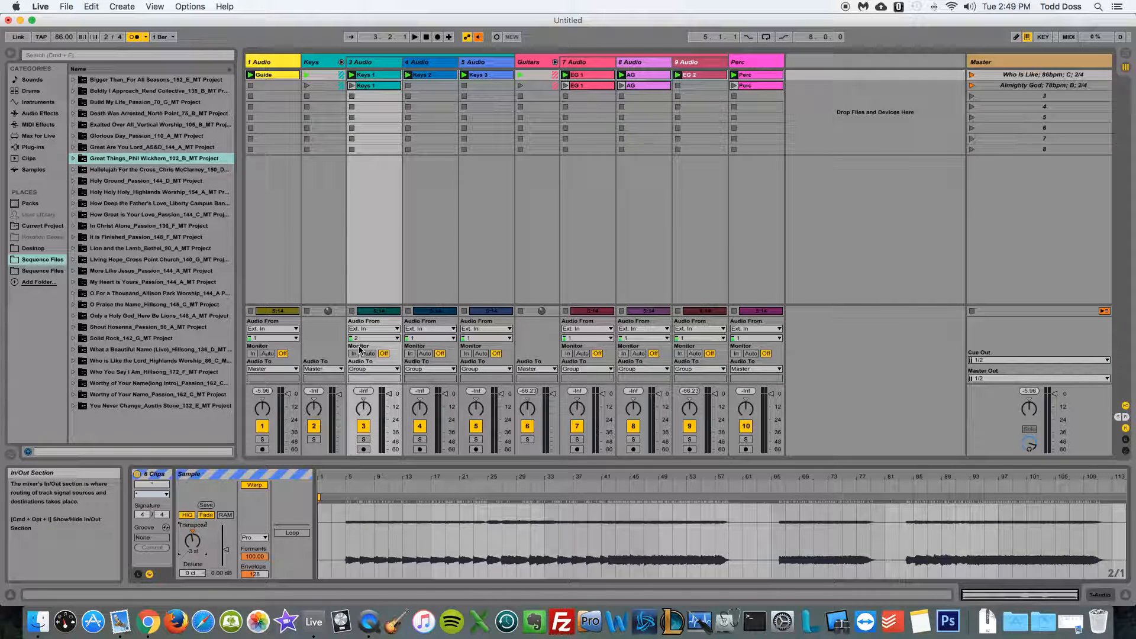
Launch the Who Is Like scene and set the Keys 1 clip's transpose to -3 st during playback
left_click(972, 76)
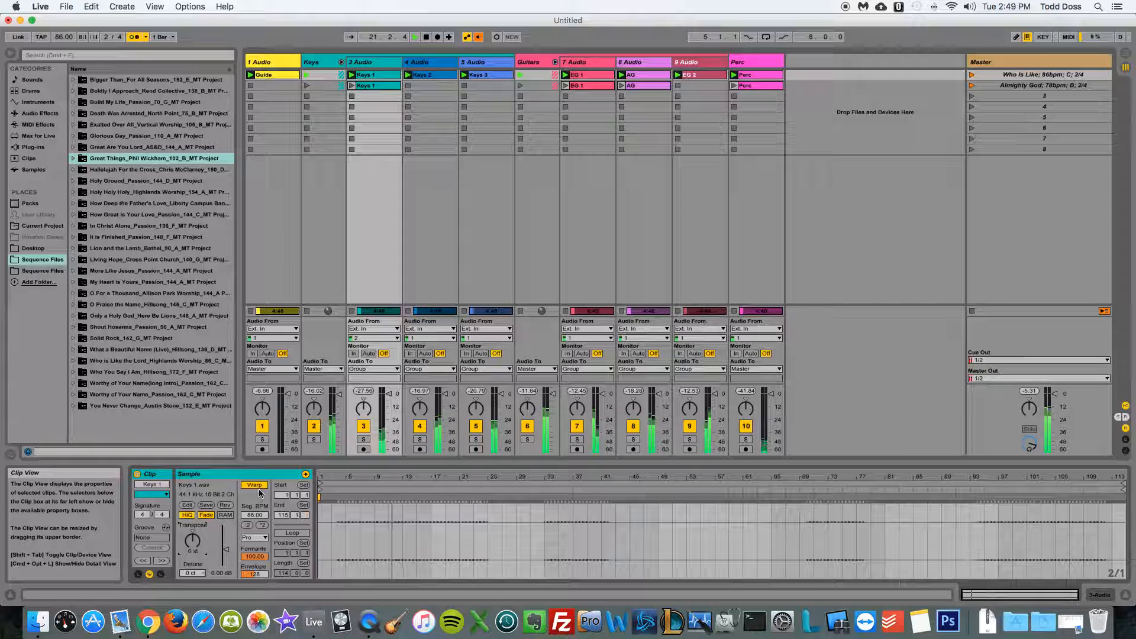
left_click(191, 532)
left_click_drag(191, 540, 191, 549)
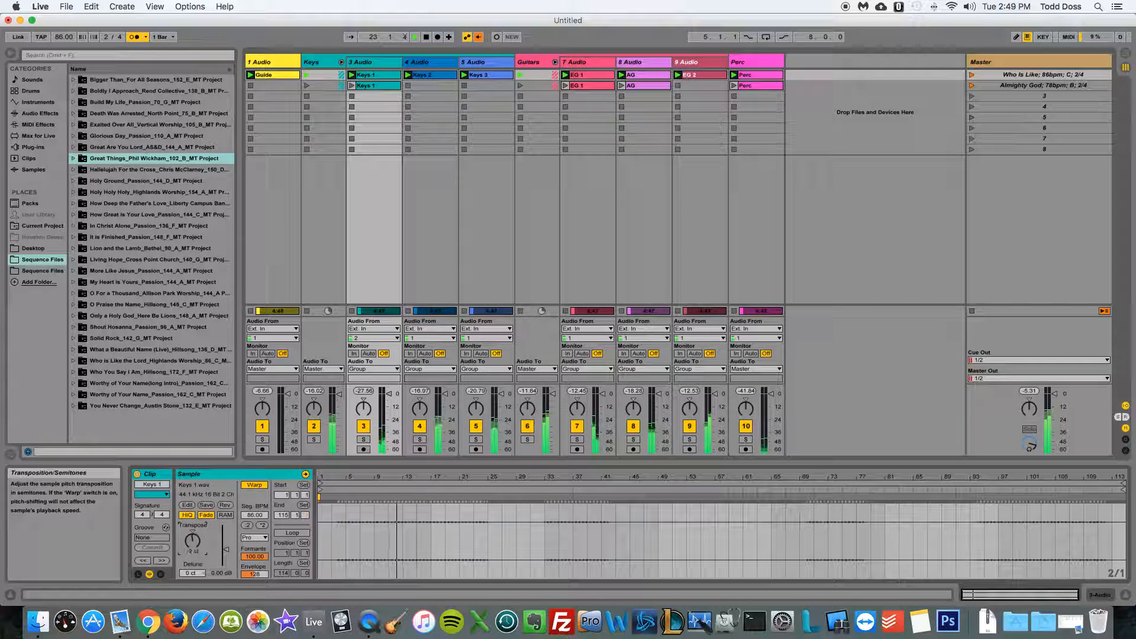
Reset the transpose of the first scene's keys and guitar clips to 0 st and stop playback
left_click(436, 75, "super")
left_click(488, 77, "super")
left_click(581, 76, "super")
left_click(577, 86, "super")
left_click(692, 76, "super")
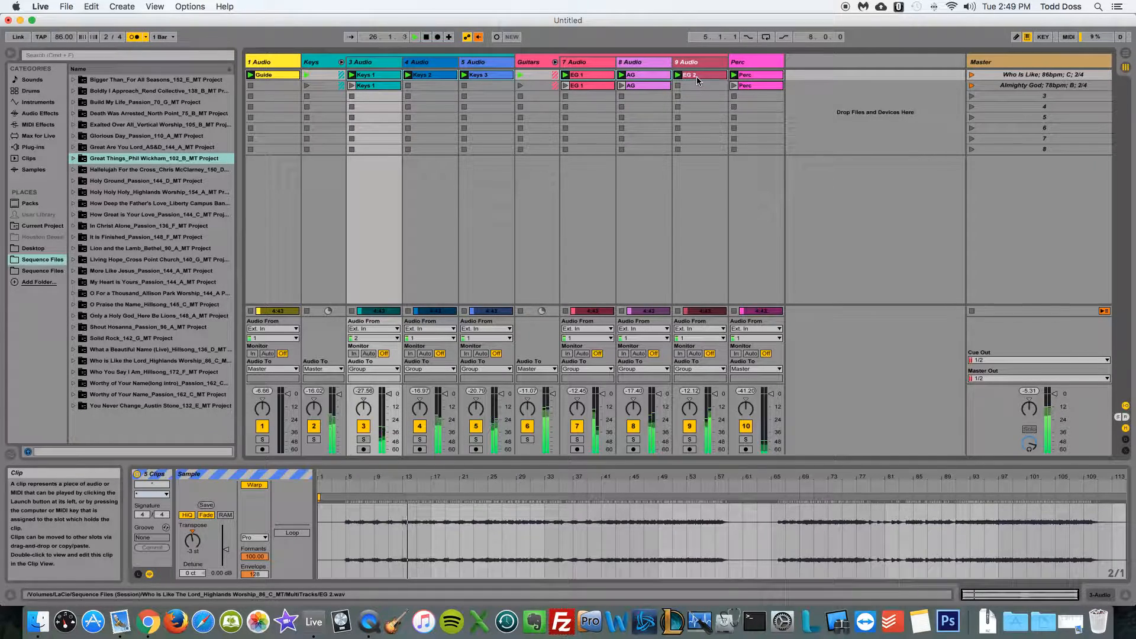
left_click(196, 549)
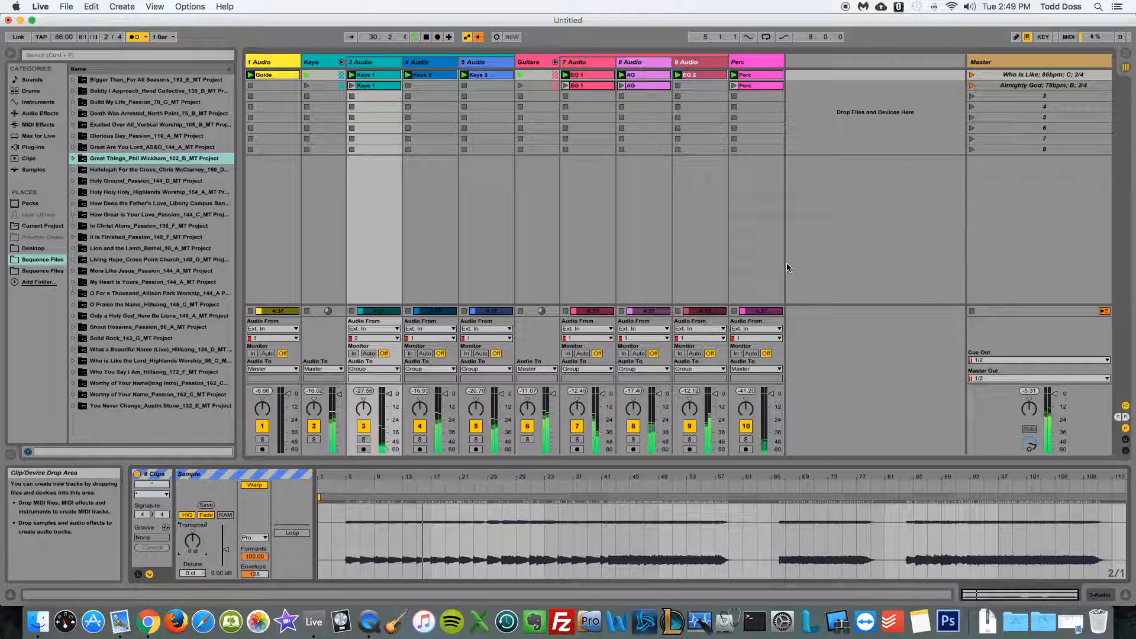
key("space")
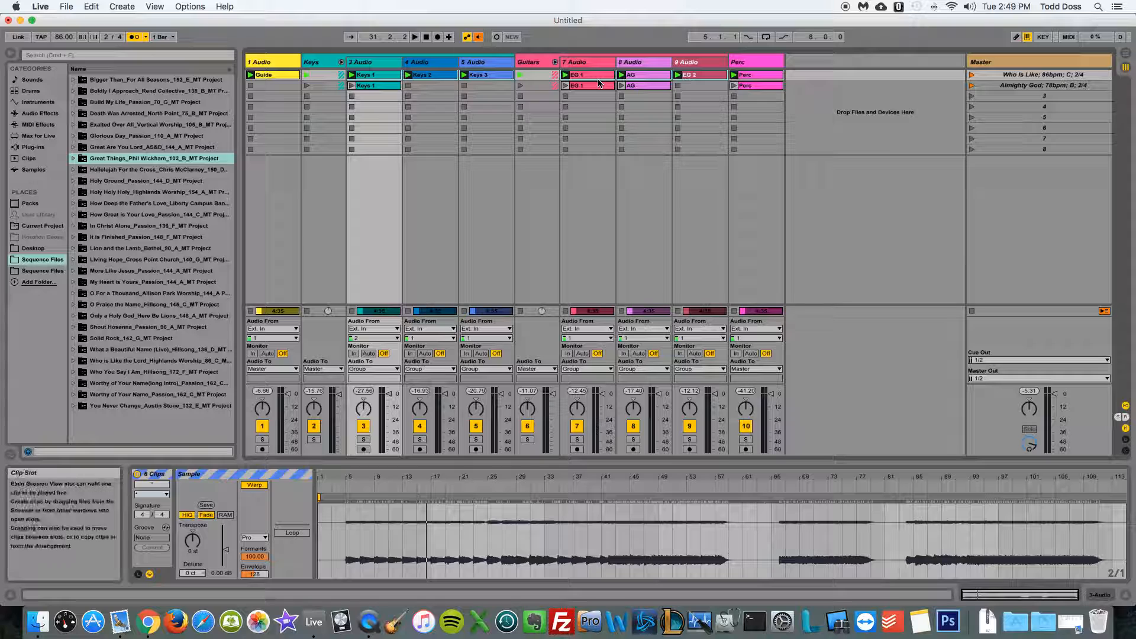
Rename the first scene "Who Is Like; 90bpm; C; 2/4" and play it briefly at the new tempo
left_click(837, 123)
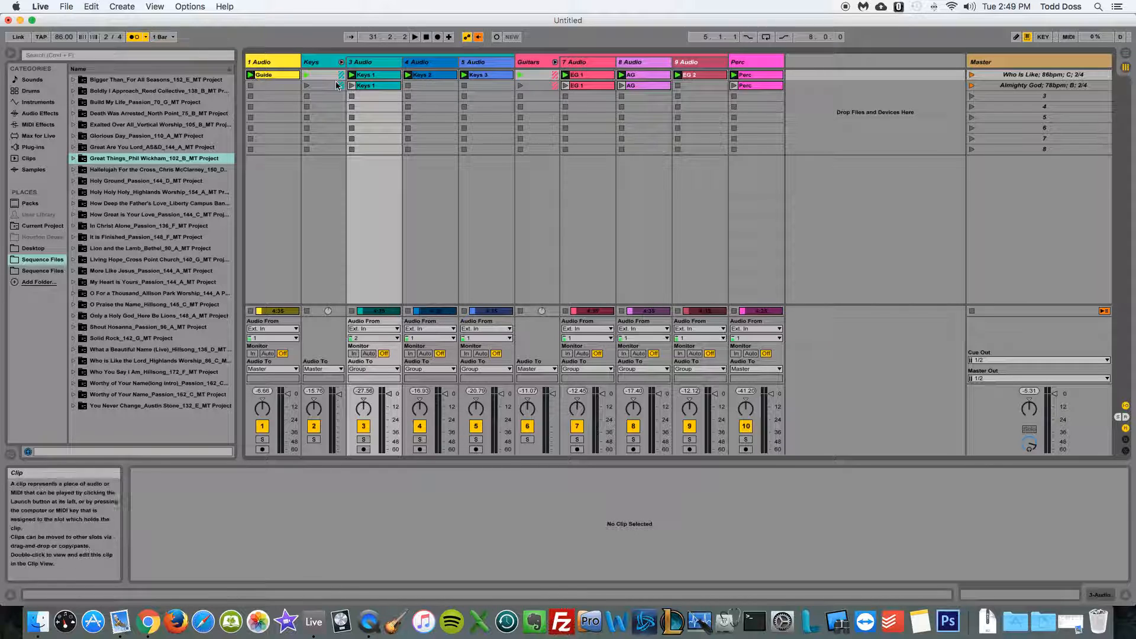
left_click(1047, 77)
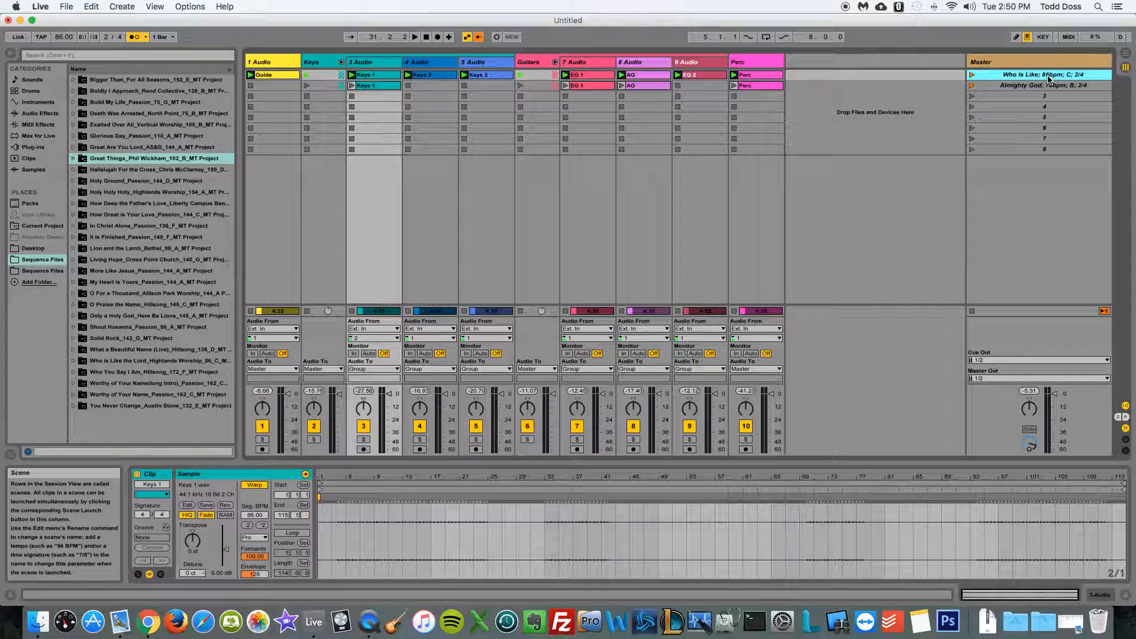
key("super+r")
key("Return")
key("BackSpace")
key("BackSpace")
type("90")
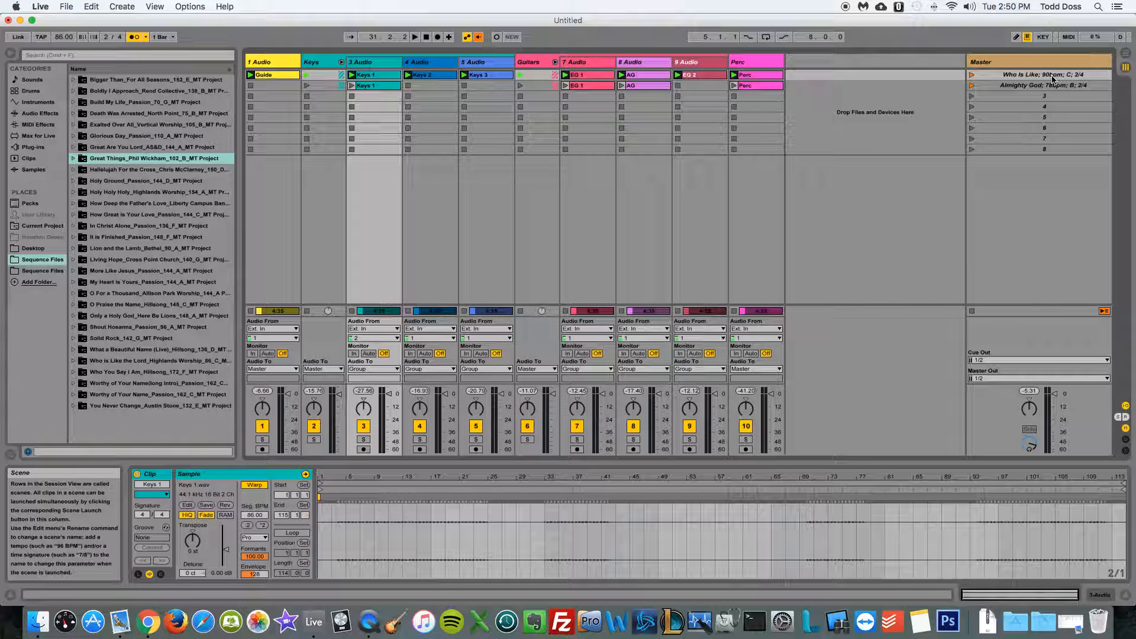
left_click(971, 76)
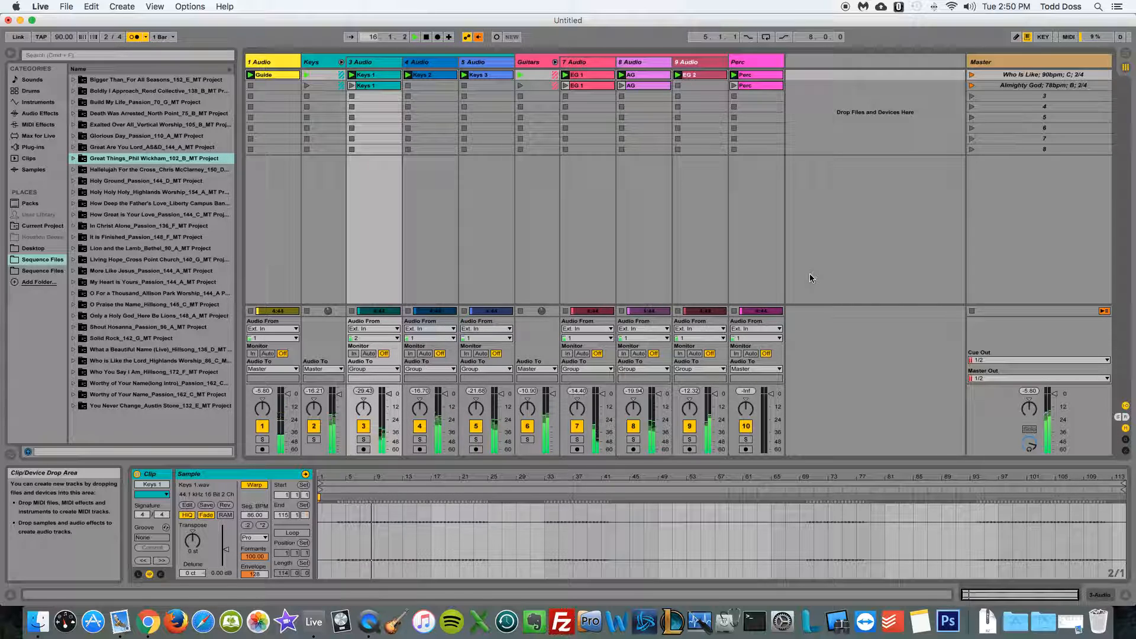
key("space")
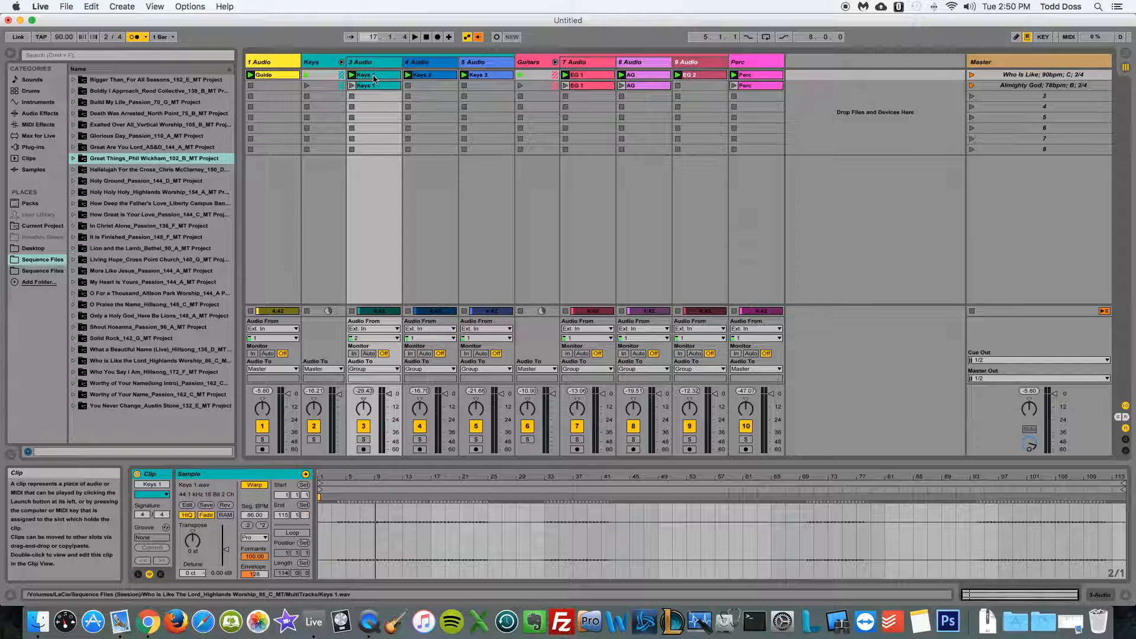
Select the keys and guitar clips of the first scene together, from Keys 1 through EG 2
left_click(423, 78, "super")
left_click(489, 77, "super")
left_click(580, 77, "super")
left_click(637, 76, "super")
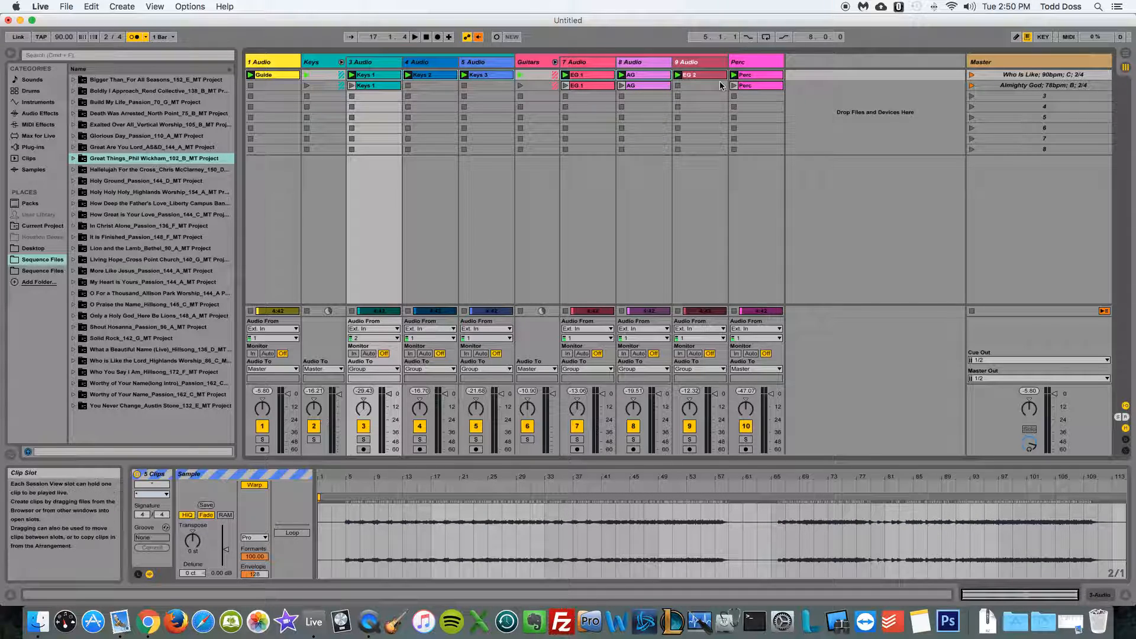
left_click(694, 76, "super")
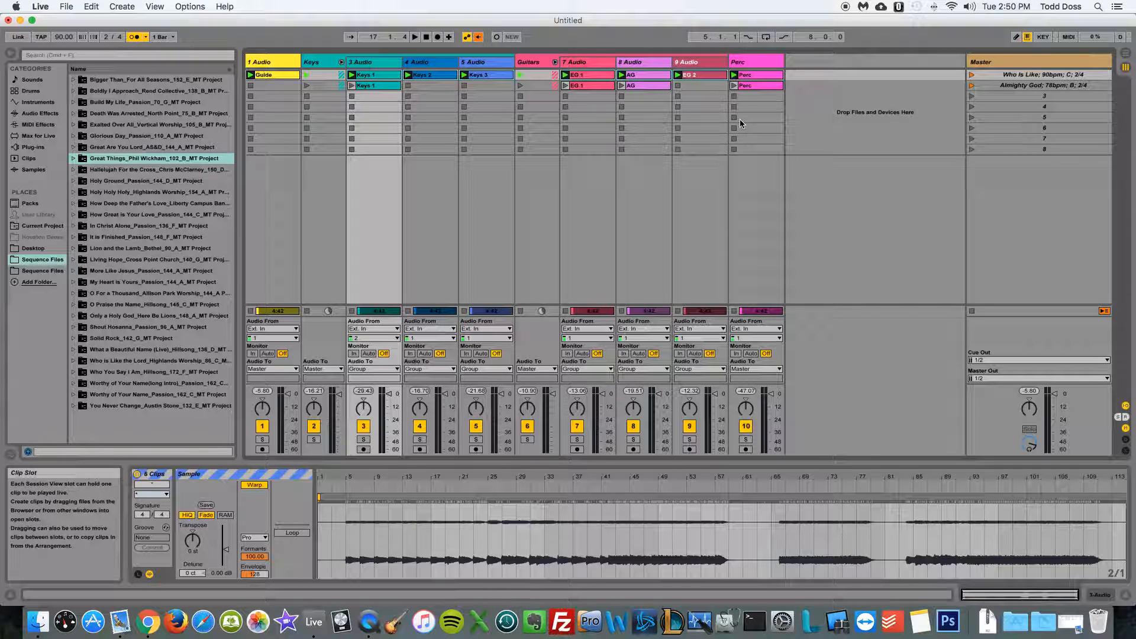
Open the name of the Who Is Like scene for editing
left_click(1053, 76)
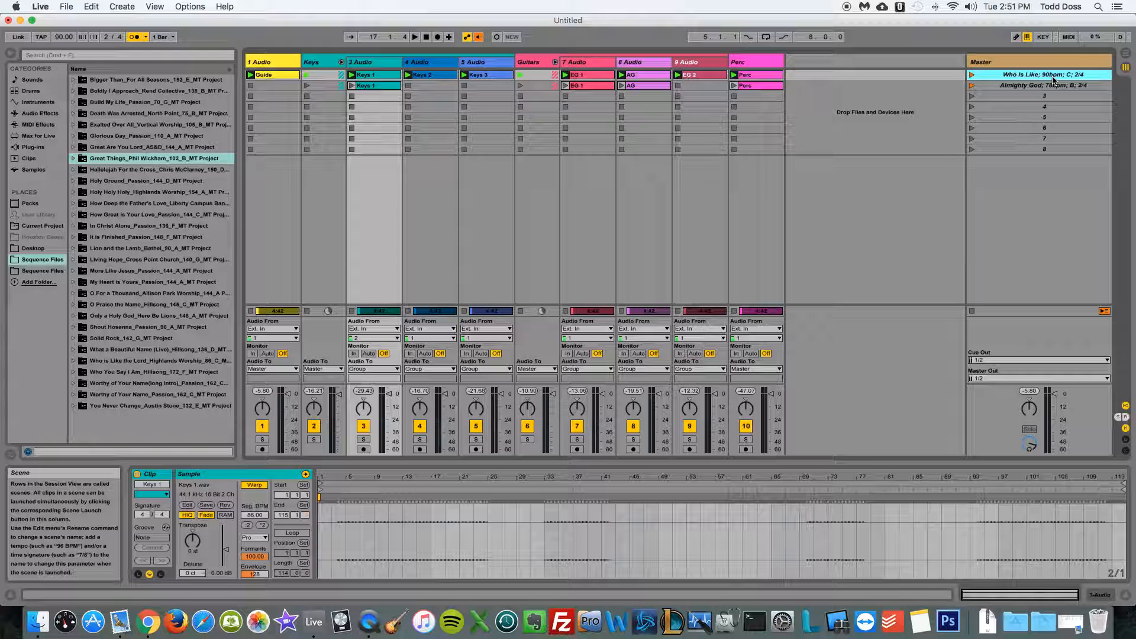
key("super+r")
key("Return")
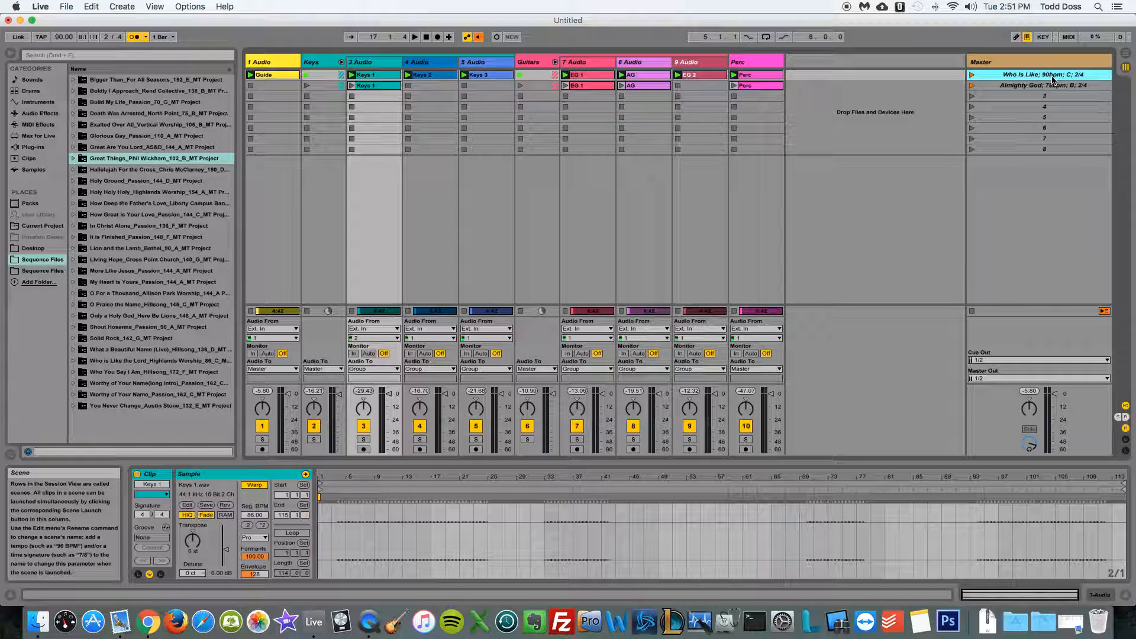